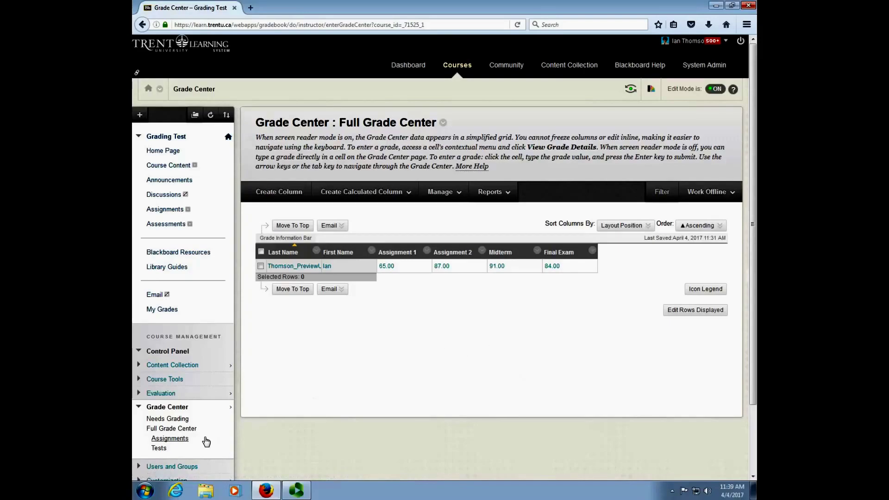
Step: Open the Create Calculated Column dropdown listing the calculated column types
mouse_move(333, 268)
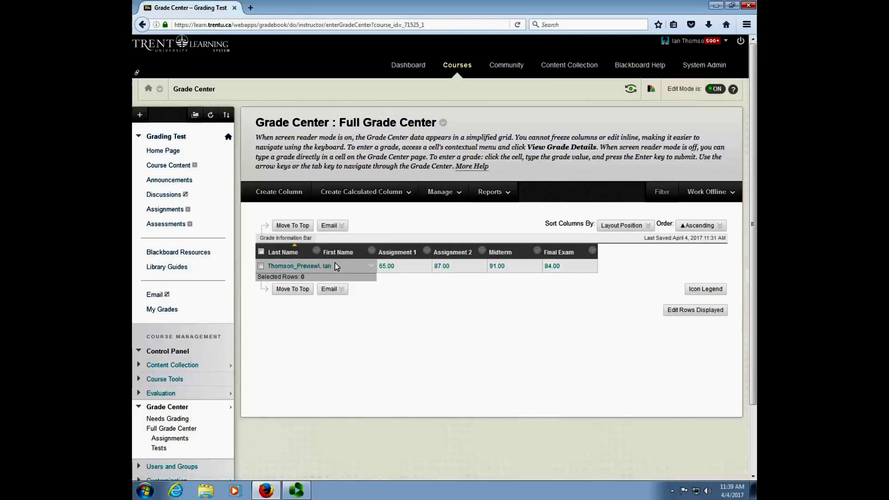
mouse_move(465, 259)
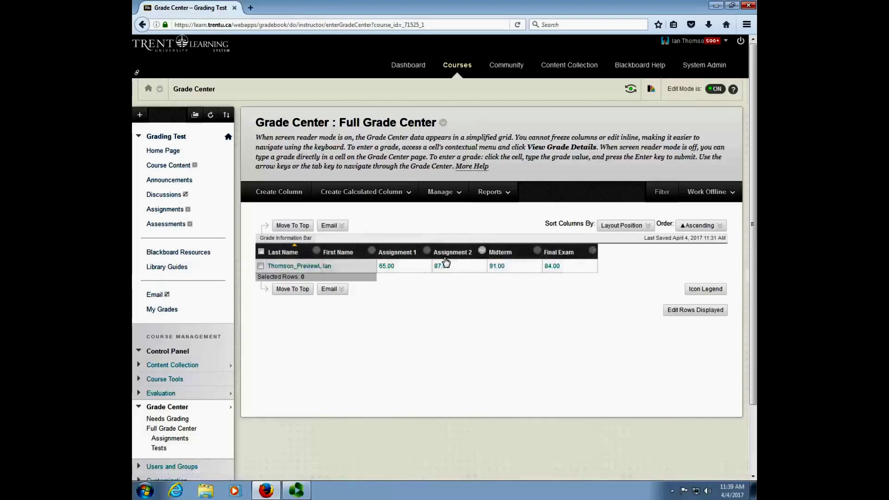
mouse_move(405, 255)
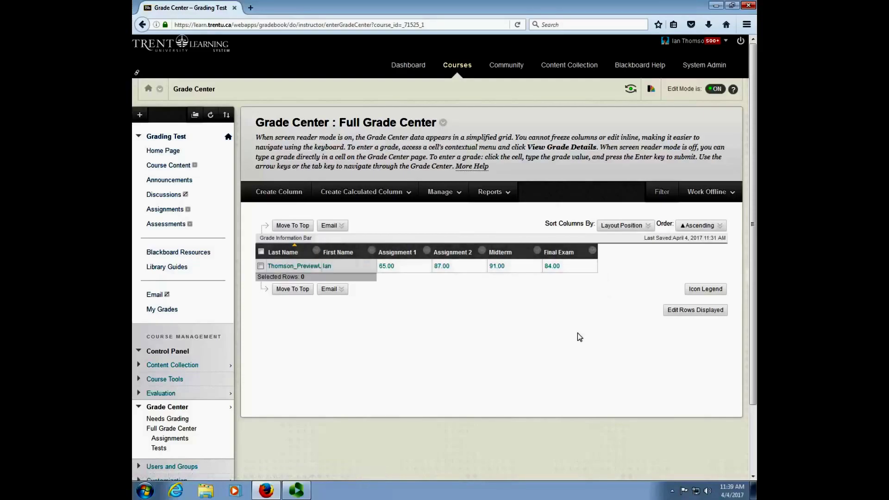
mouse_move(593, 275)
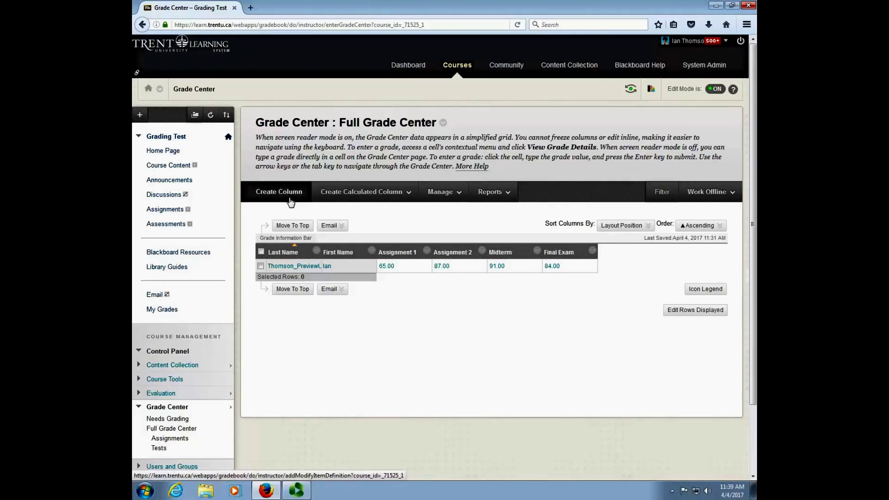
left_click(291, 202)
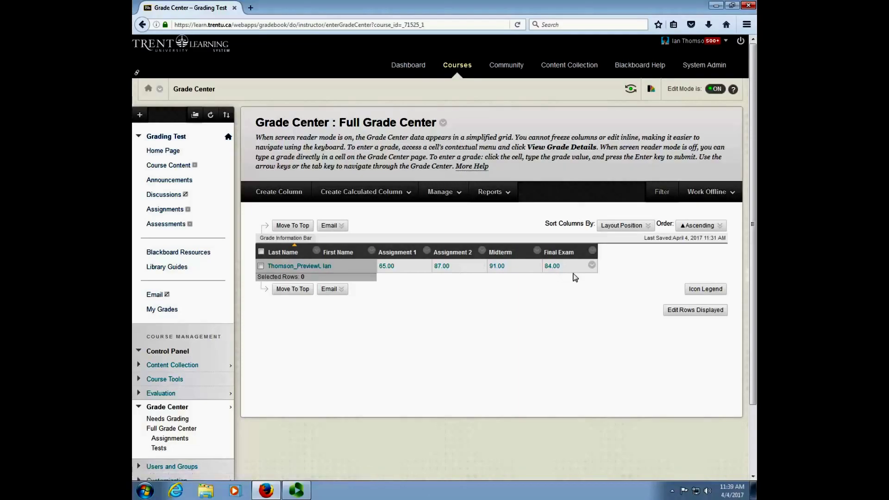
left_click(417, 200)
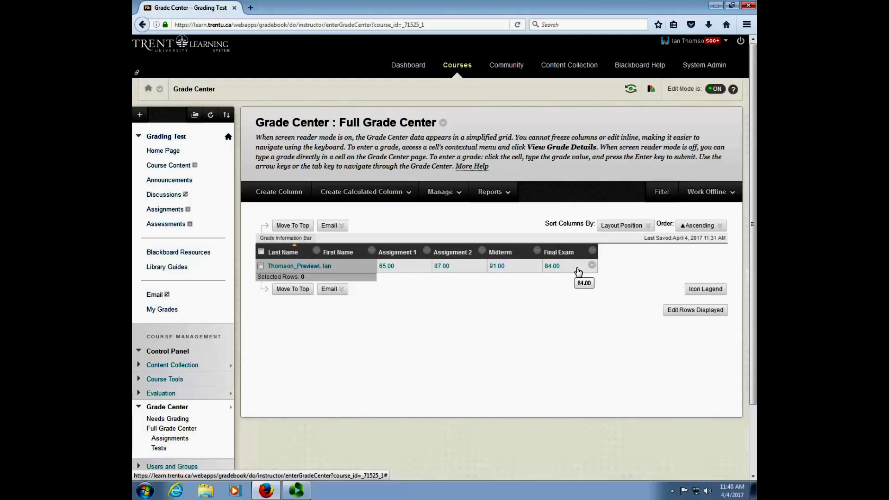
Step: Show Assignment 1's details in the information bar, then bring the calculated column types back up
left_click(406, 257)
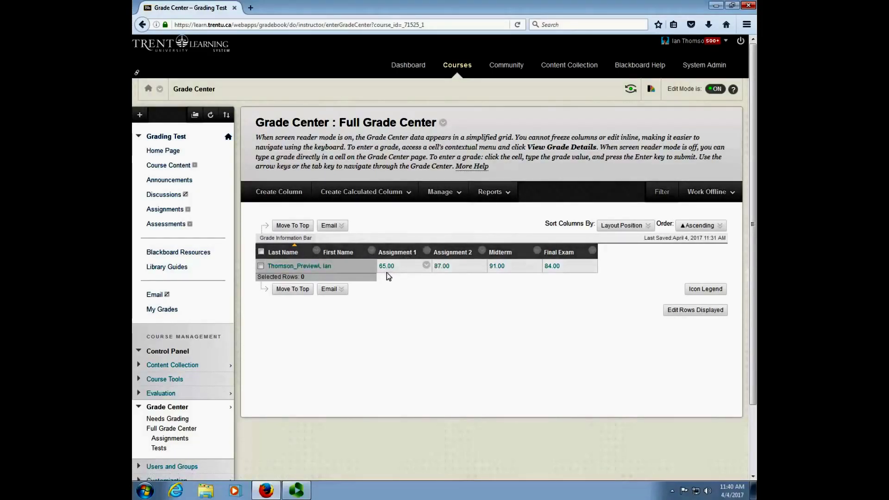
left_click(363, 192)
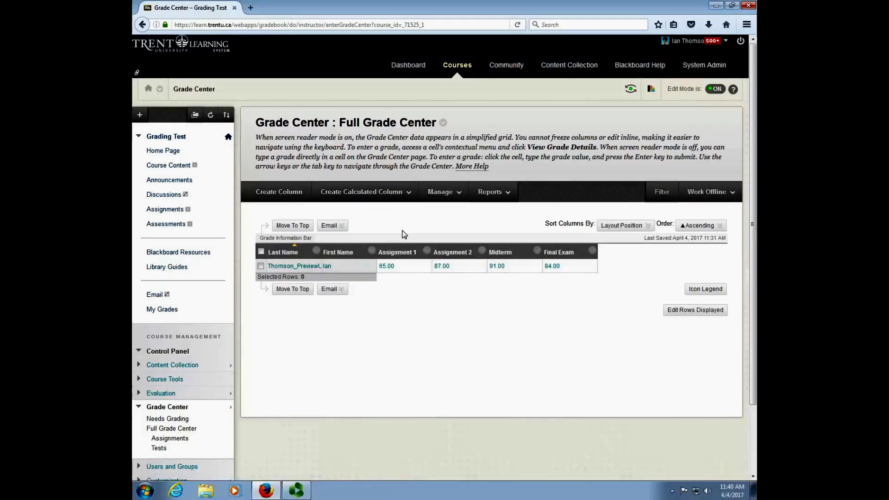
left_click(370, 191)
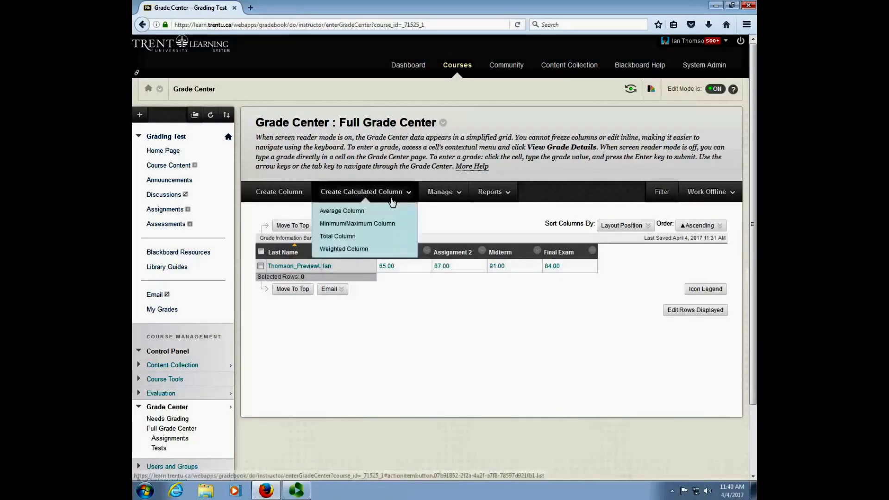
Step: Start a Weighted Column named 'Final Grade' and scroll down to the Select Columns section
left_click(368, 250)
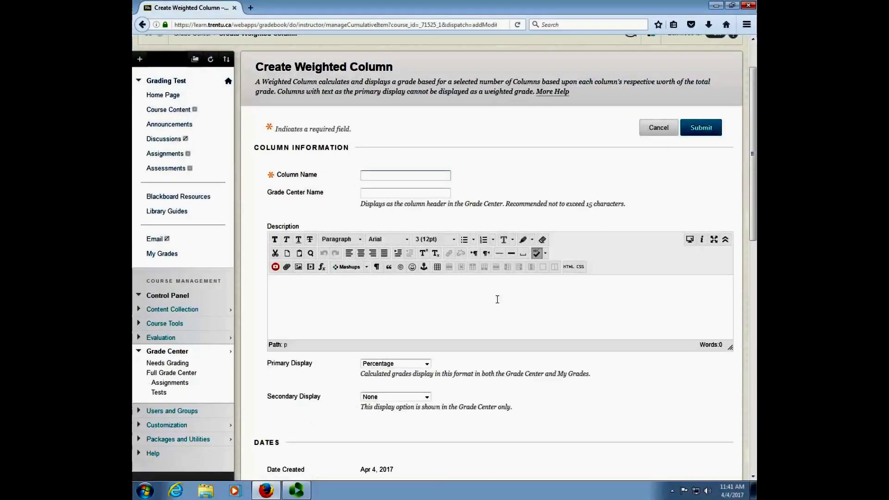
type("Final Grade")
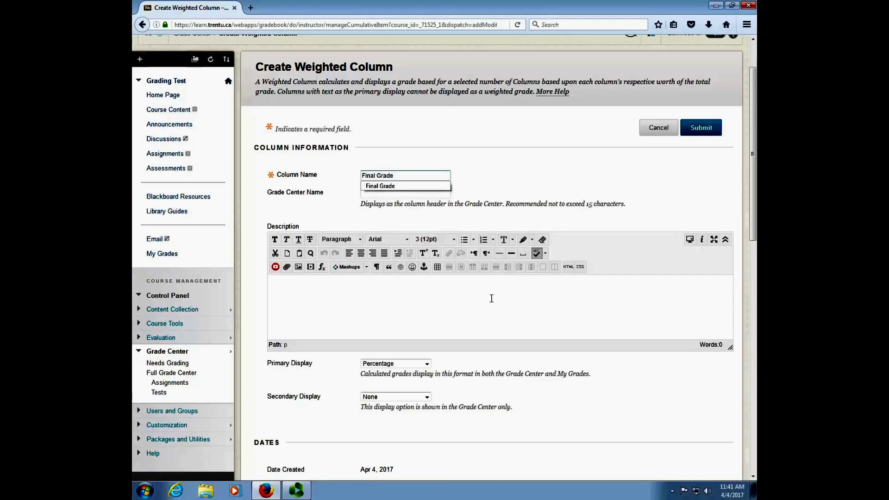
left_click(491, 298)
scroll(489, 297, "down", 6)
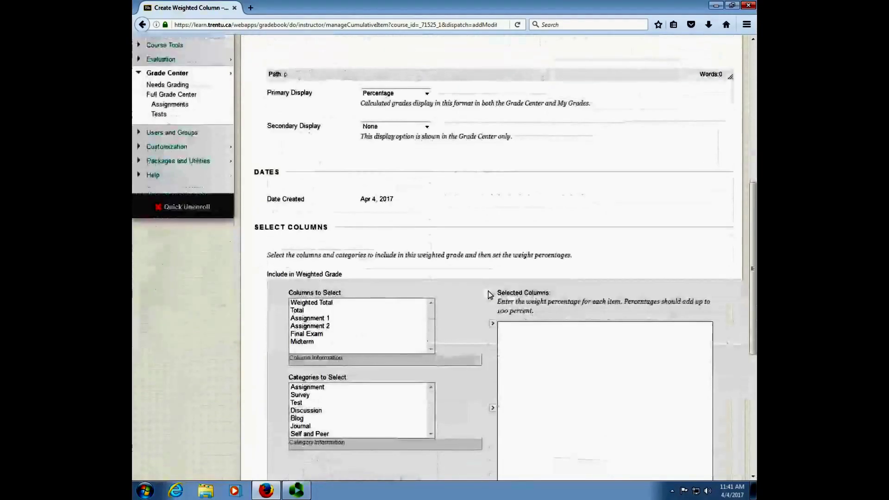
scroll(491, 289, "down", 1)
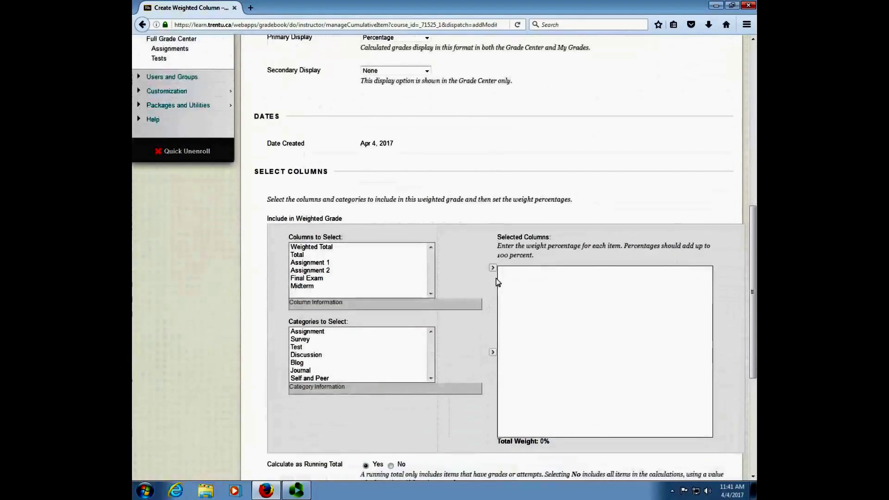
Step: Move Assignment 1, Assignment 2, Midterm and Final Exam into Selected Columns
left_click(324, 264)
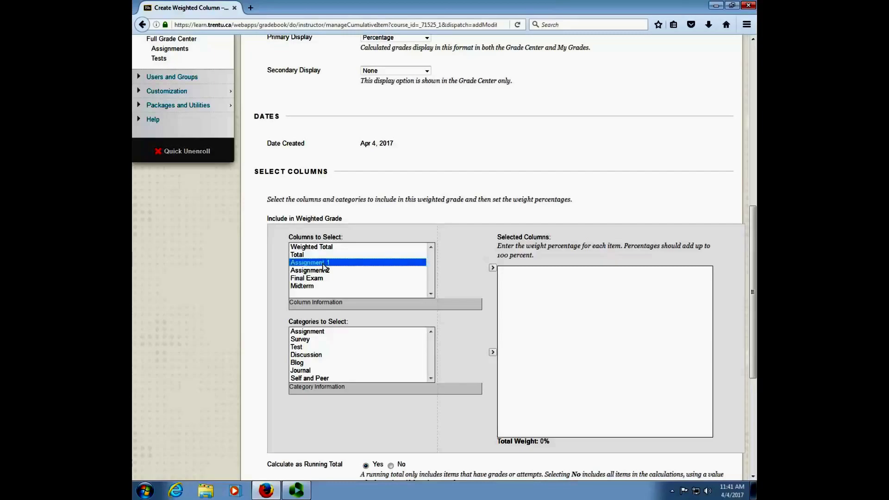
left_click(492, 268)
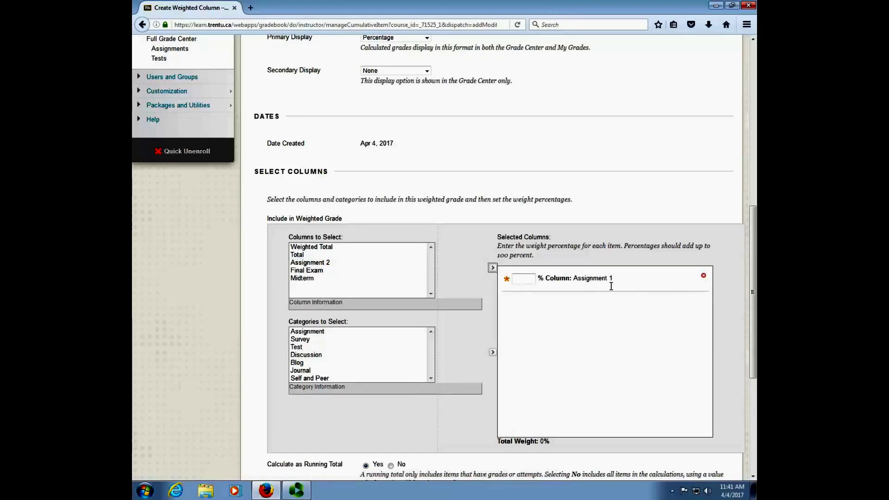
left_click(529, 284)
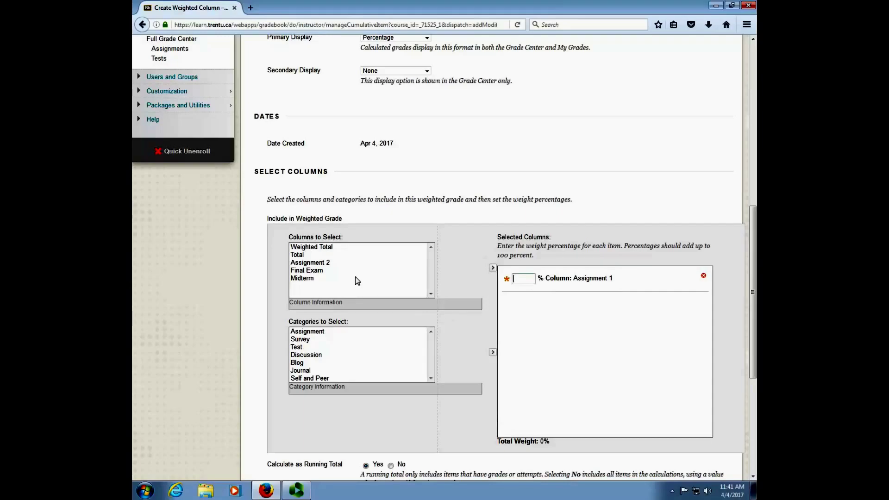
left_click(327, 263)
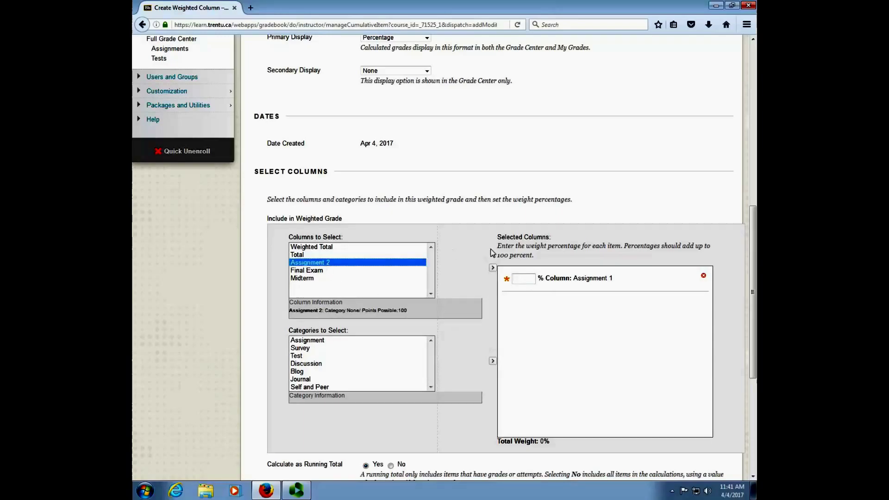
left_click(492, 268)
left_click(351, 262)
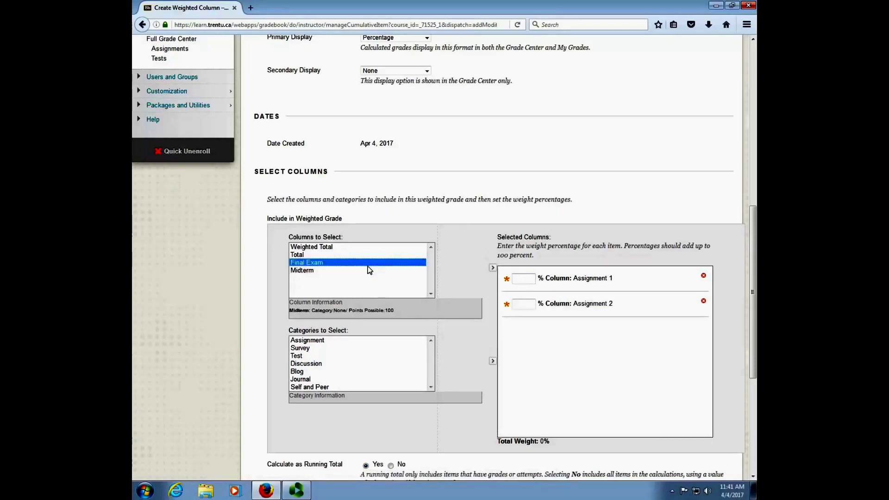
left_click(393, 271)
left_click(492, 267)
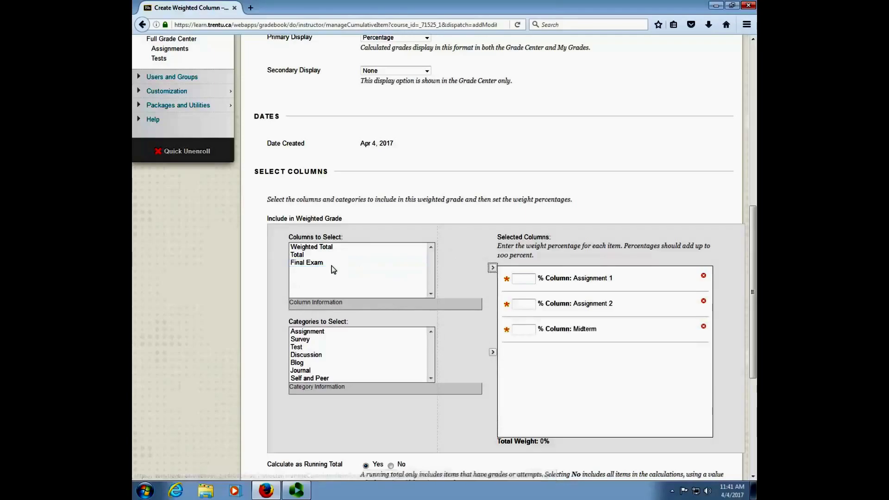
left_click(493, 267)
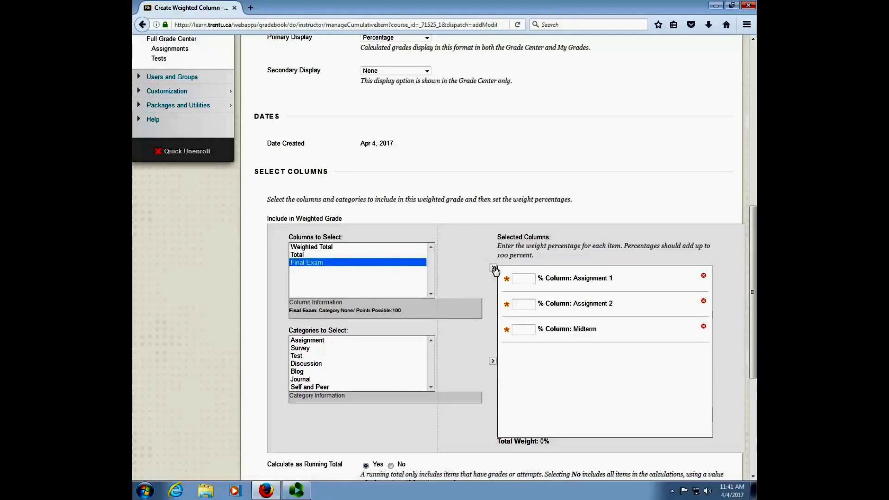
left_click(532, 280)
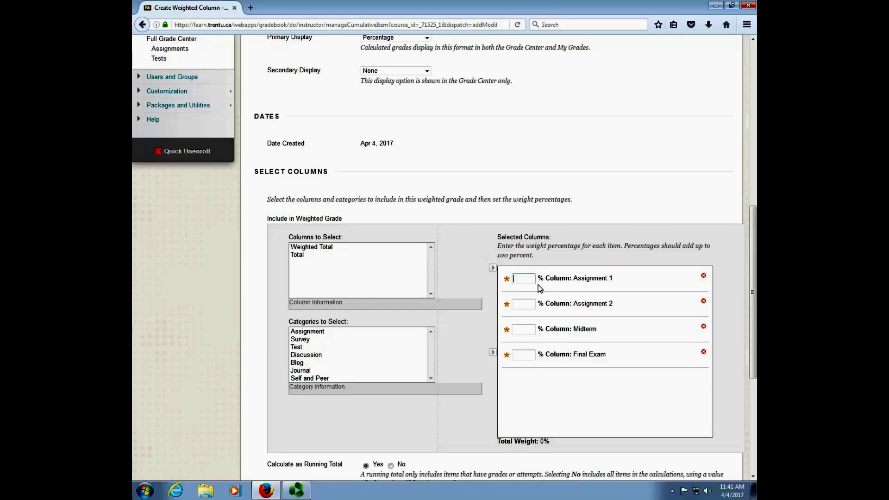
Step: Weight Assignment 1 at 20, bringing Total Weight to 20%
type("20")
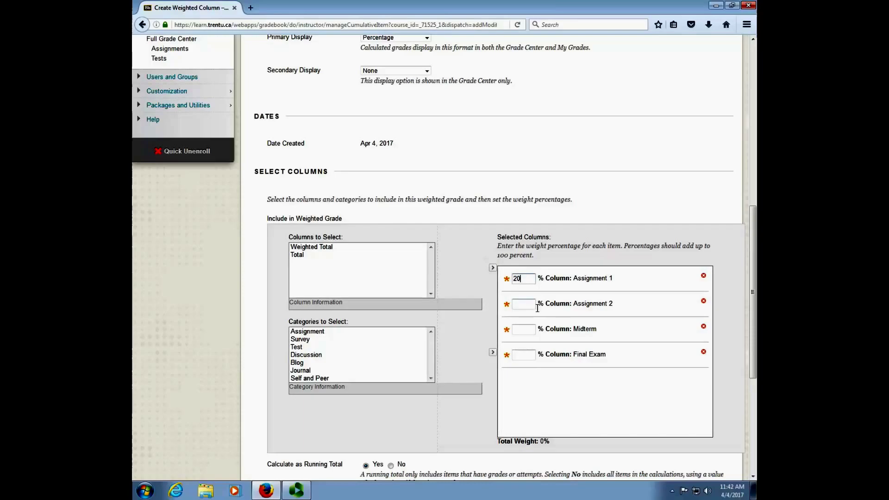
left_click(535, 305)
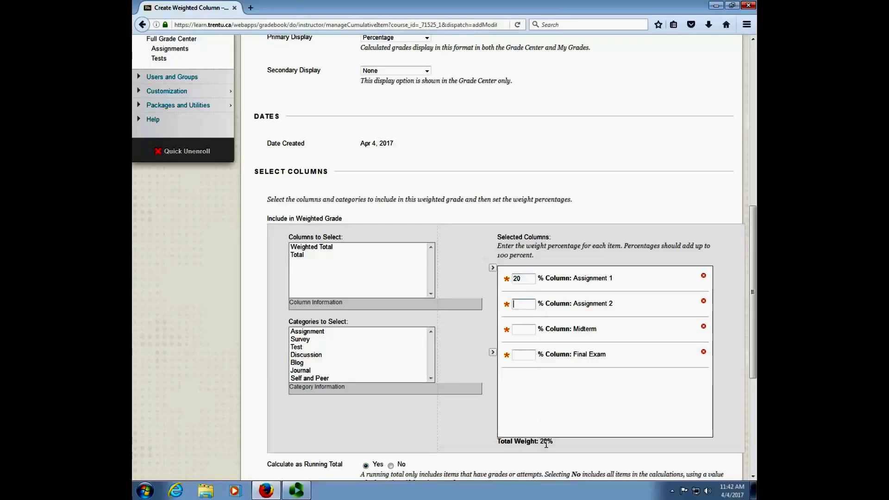
left_click_drag(497, 442, 554, 444)
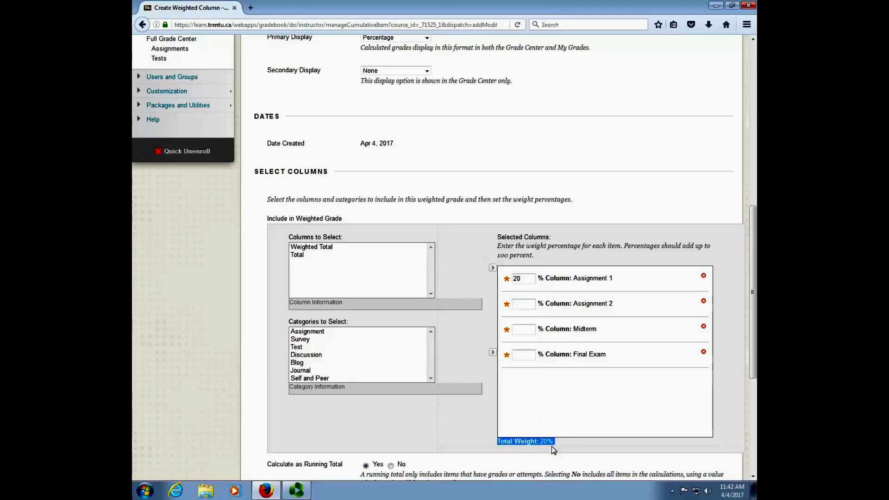
left_click(556, 447)
double_click(543, 442)
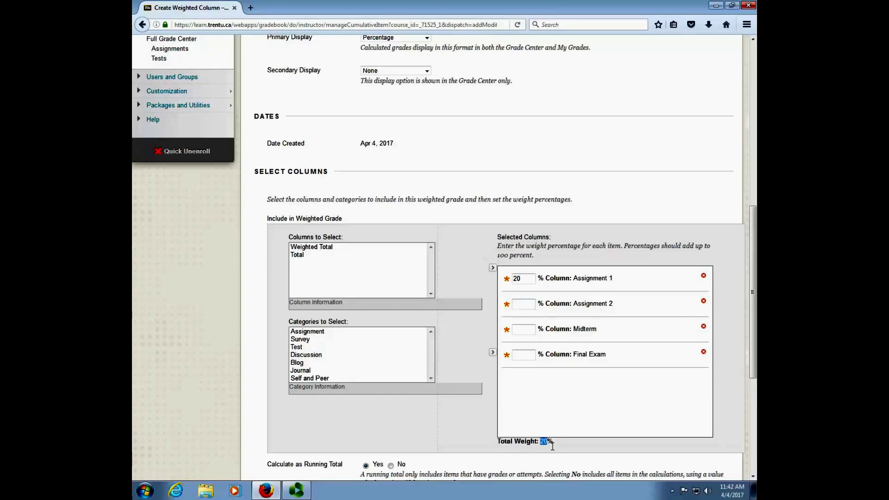
left_click(533, 305)
Step: Weight Assignment 2 at 40, Midterm at 20 and Final Exam at 20, reaching 100% total
type("40")
left_click(533, 330)
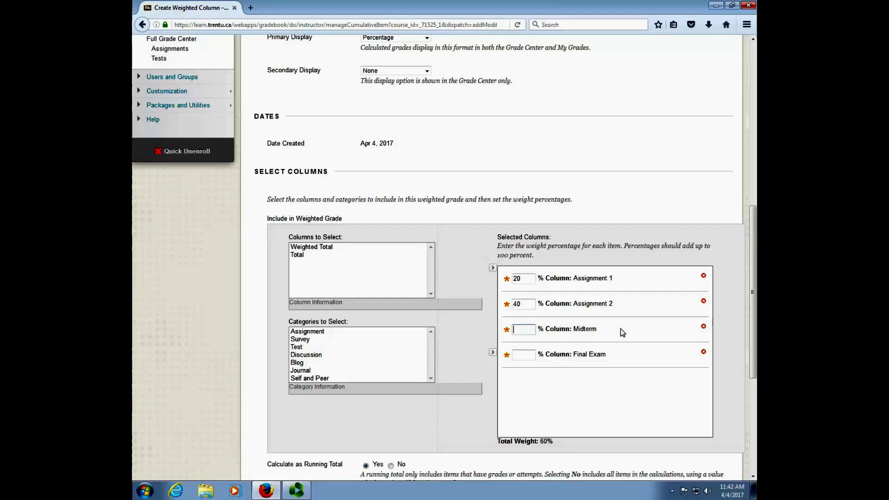
type("20")
key("Tab")
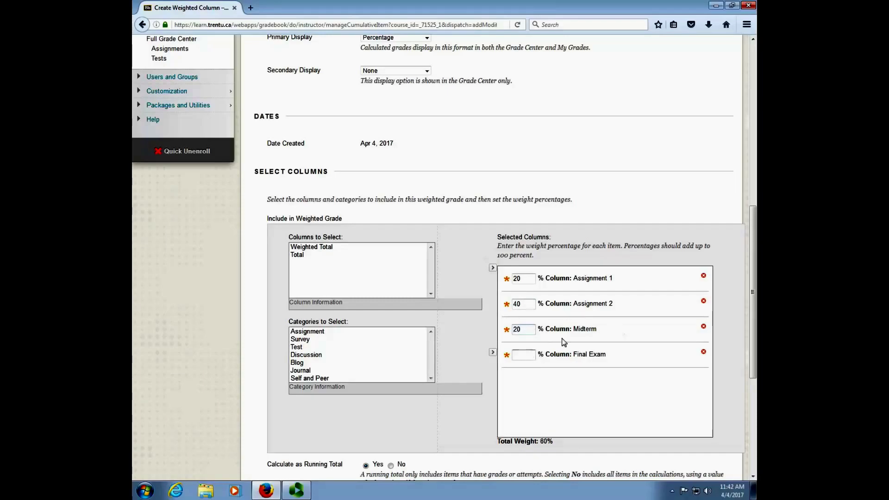
type("20")
left_click(573, 419)
left_click_drag(540, 440, 557, 440)
scroll(593, 445, "down", 2)
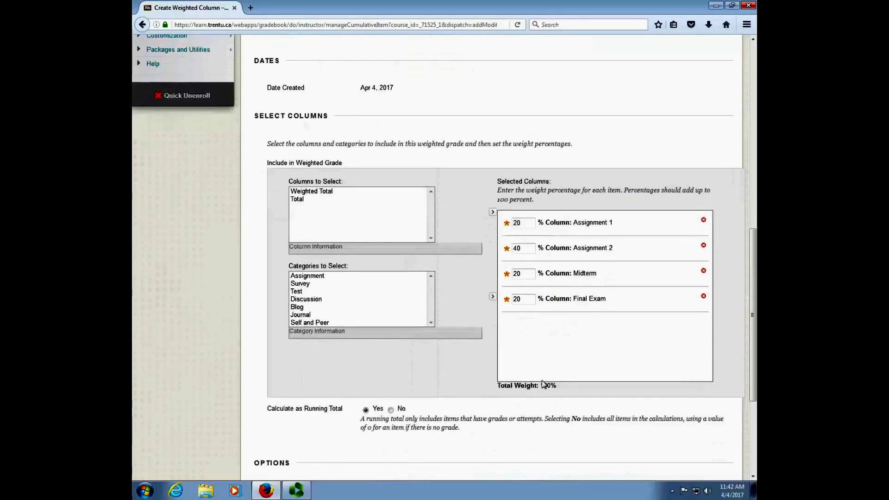
scroll(551, 383, "down", 6)
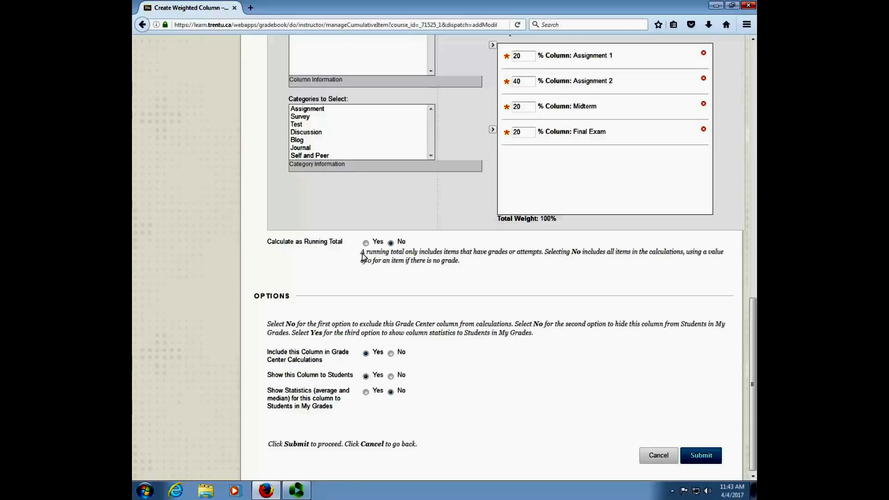
left_click(391, 243)
scroll(393, 250, "down", 1)
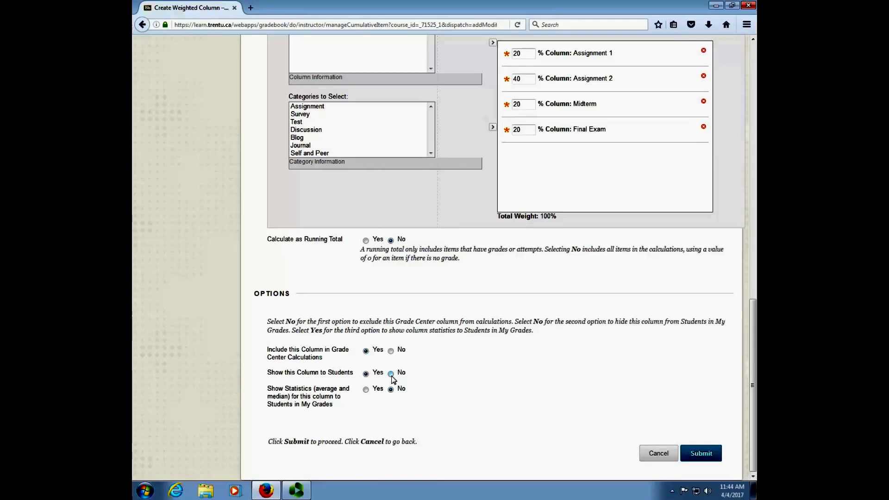
Step: Set Show this Column to Students to No and submit the Final Grade column
left_click(390, 374)
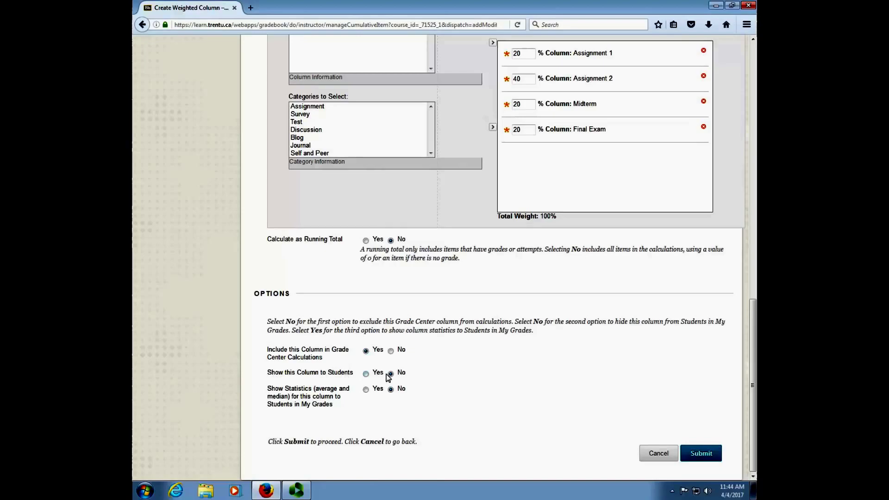
left_click(710, 460)
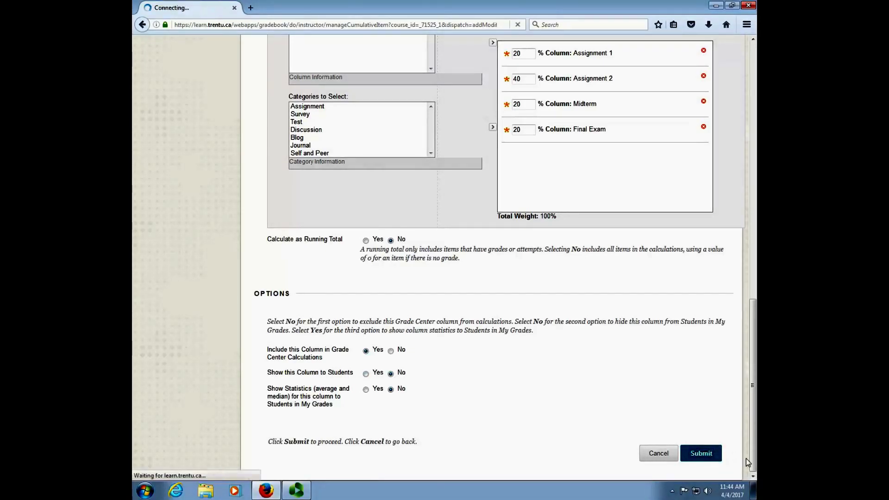